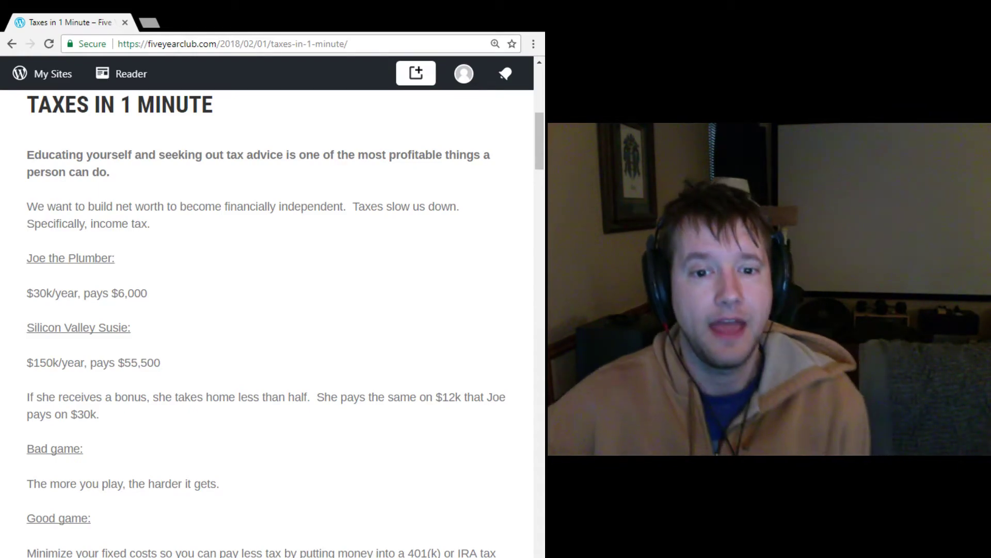
scroll(271, 311, down, 2)
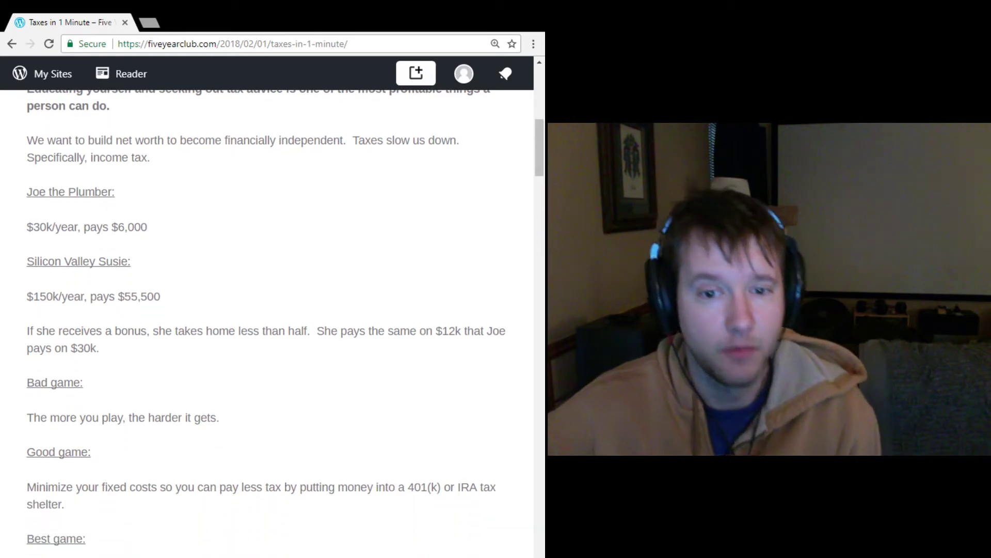
scroll(271, 310, down, 2)
scroll(271, 310, down, 2)
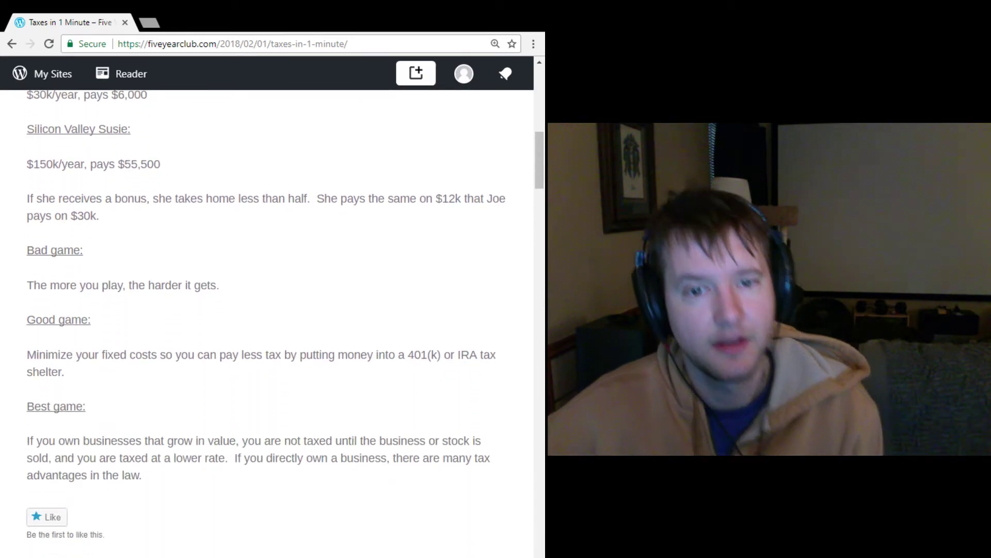